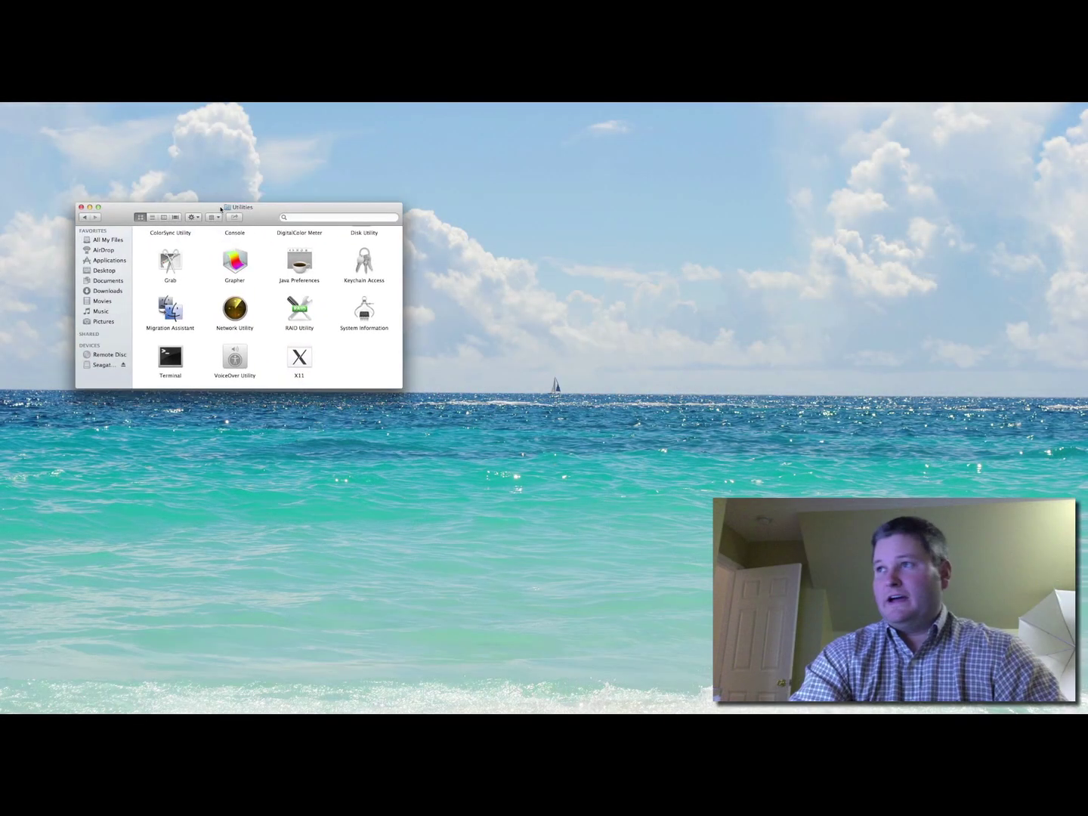
Drag the Finder Utilities window down into its final position on the desktop.
drag(220, 208, 300, 242)
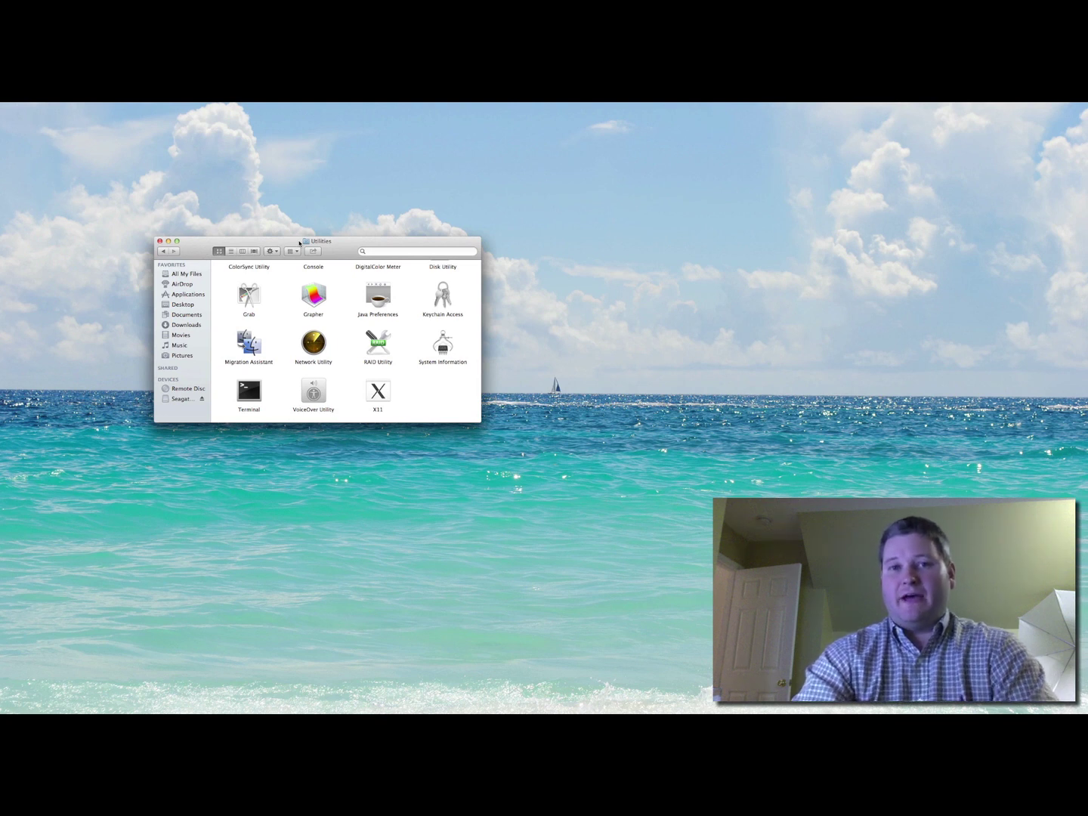
drag(273, 244, 309, 350)
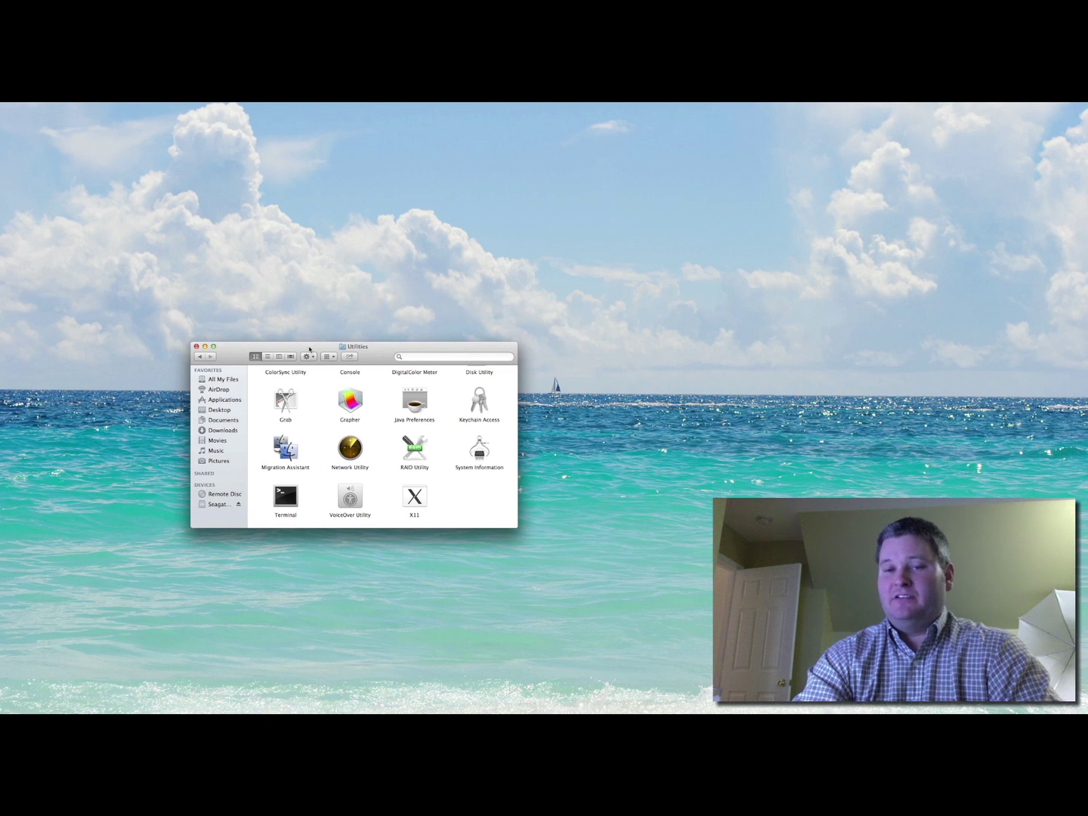
drag(325, 347, 345, 358)
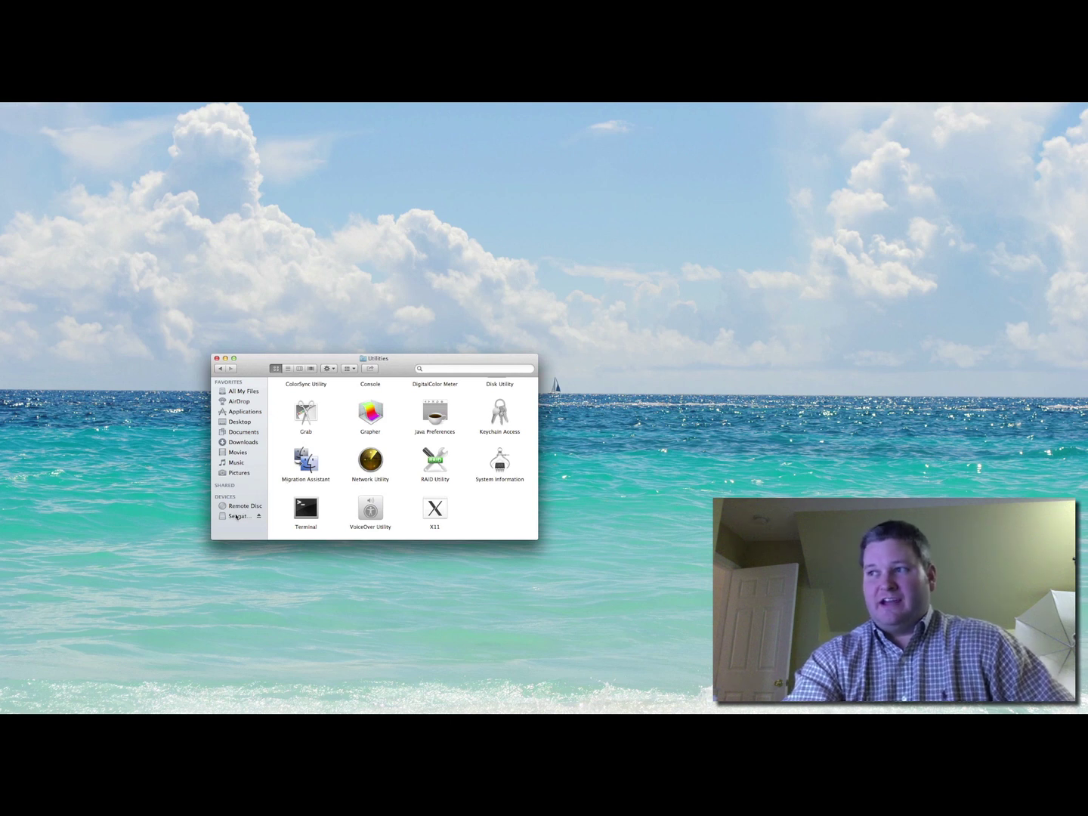
View the Seagate drive's files (Autorun.inf, Seagate folder, Setup.exe), then return to Utilities.
click(235, 517)
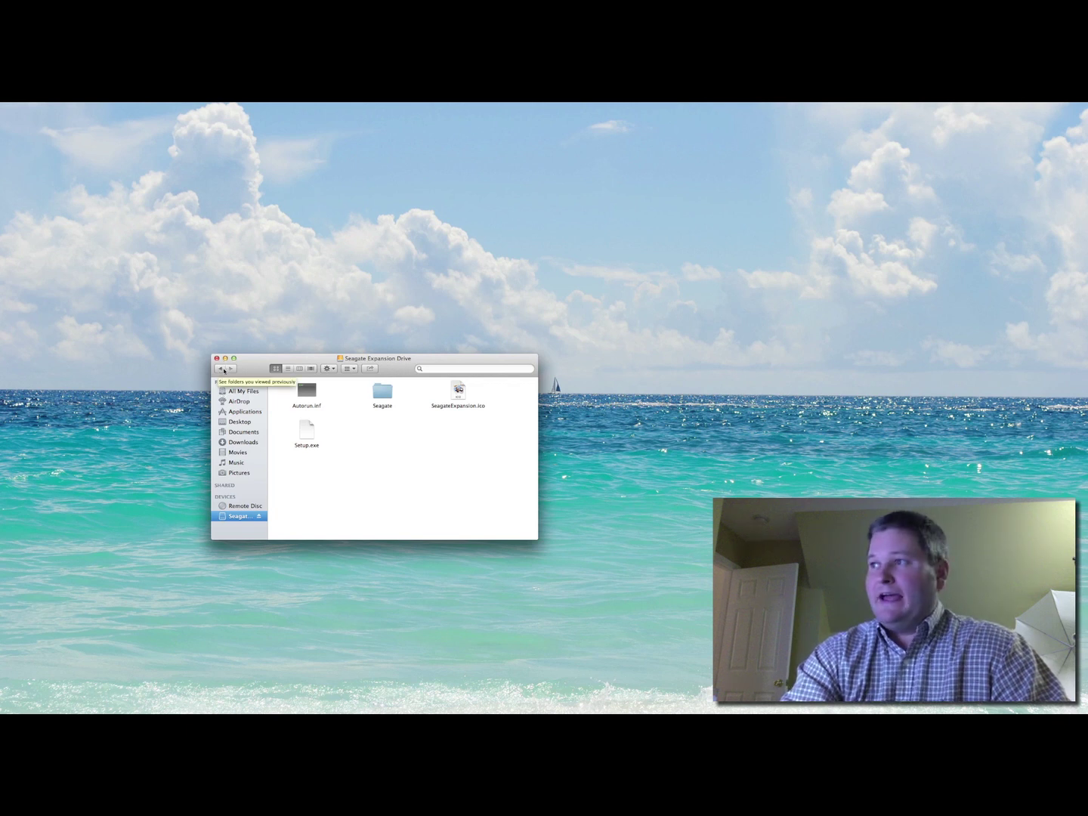
click(221, 370)
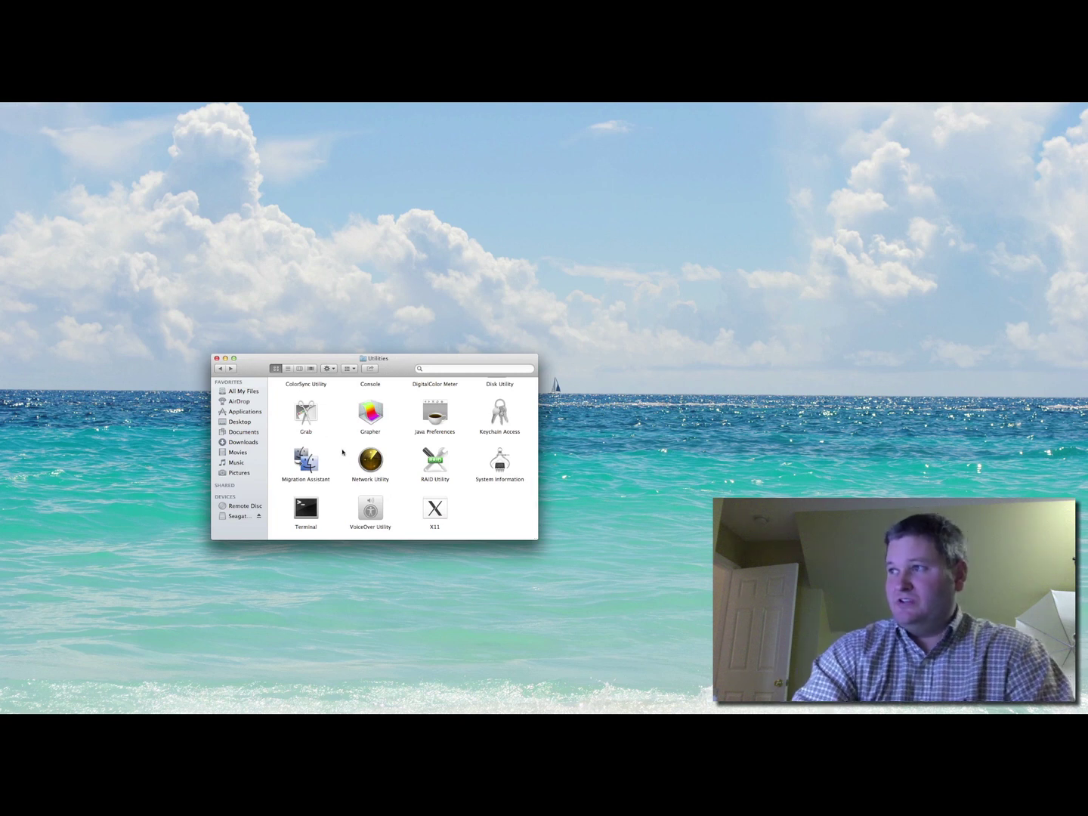
Scroll to the top of Utilities and launch Disk Utility.
scroll(342, 452, up, 1)
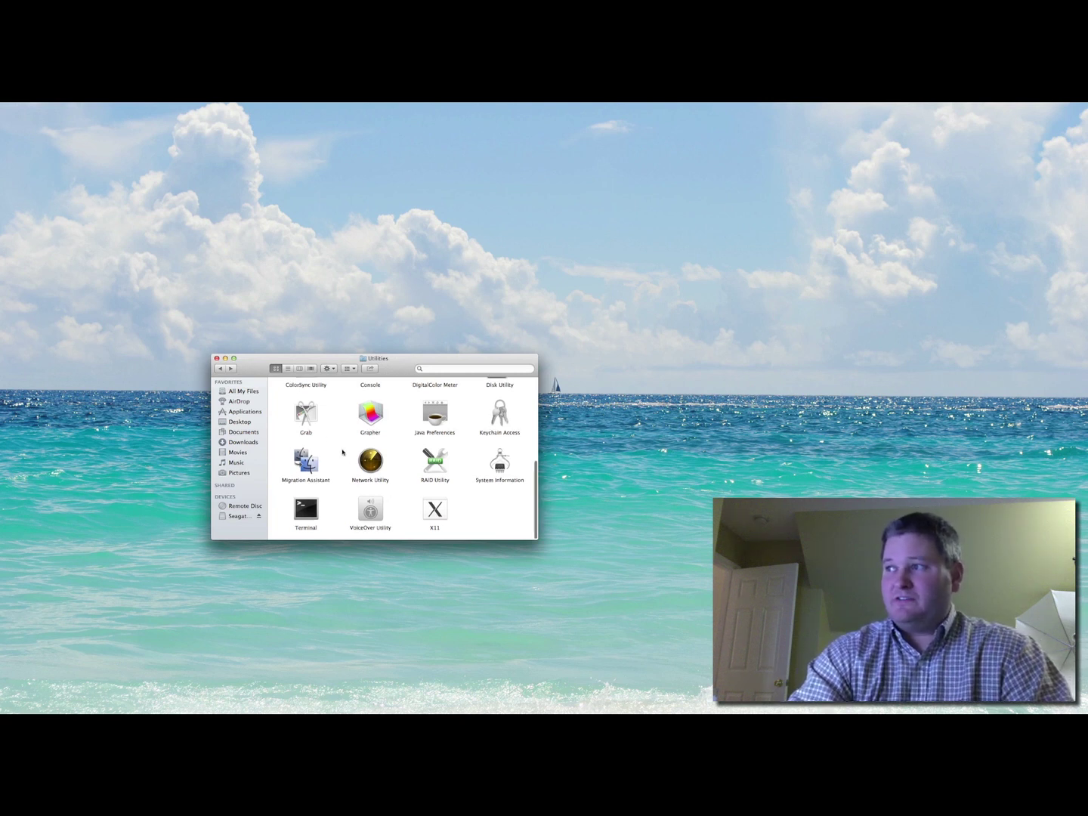
scroll(343, 452, up, 1)
scroll(341, 455, up, 1)
scroll(340, 458, up, 1)
scroll(338, 462, up, 1)
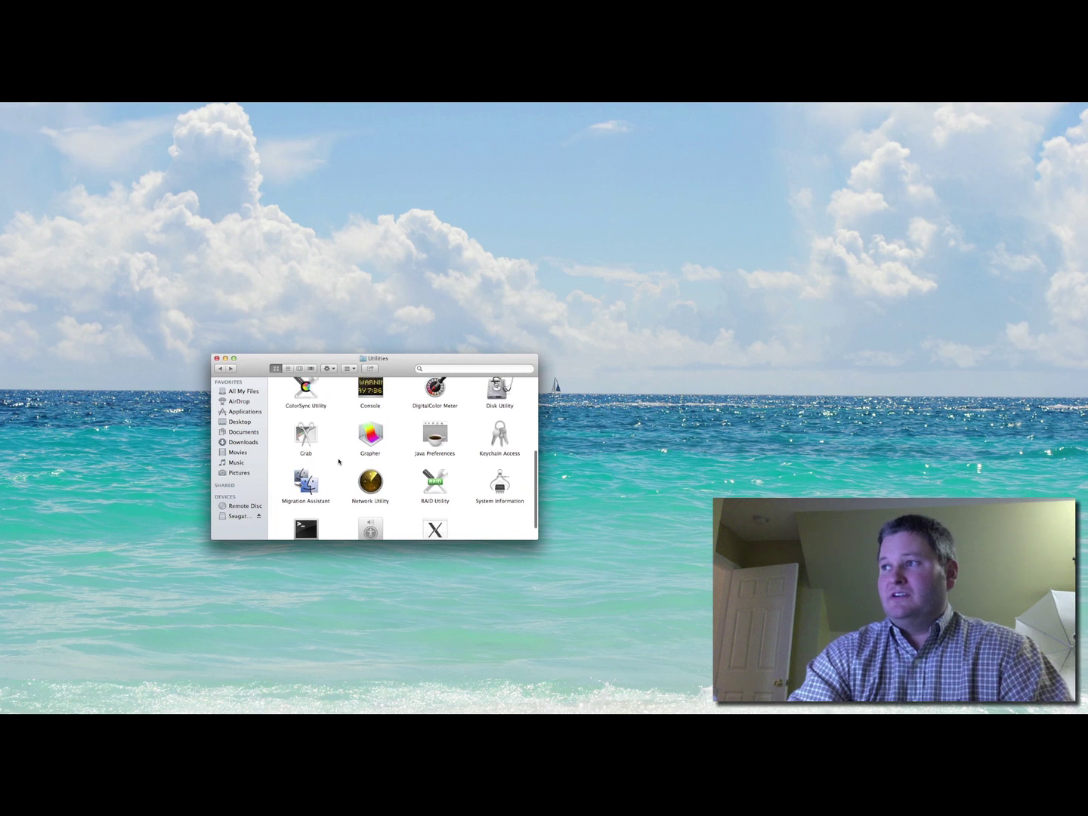
scroll(339, 462, up, 1)
click(491, 407)
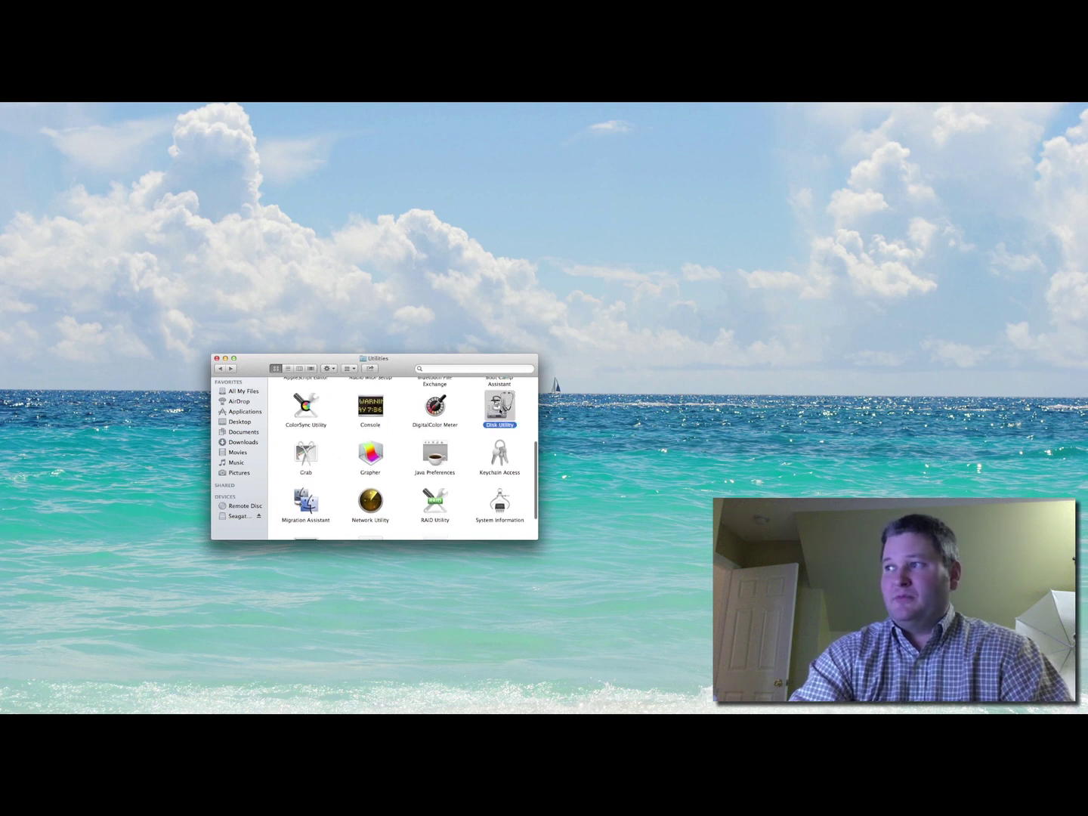
double_click(490, 410)
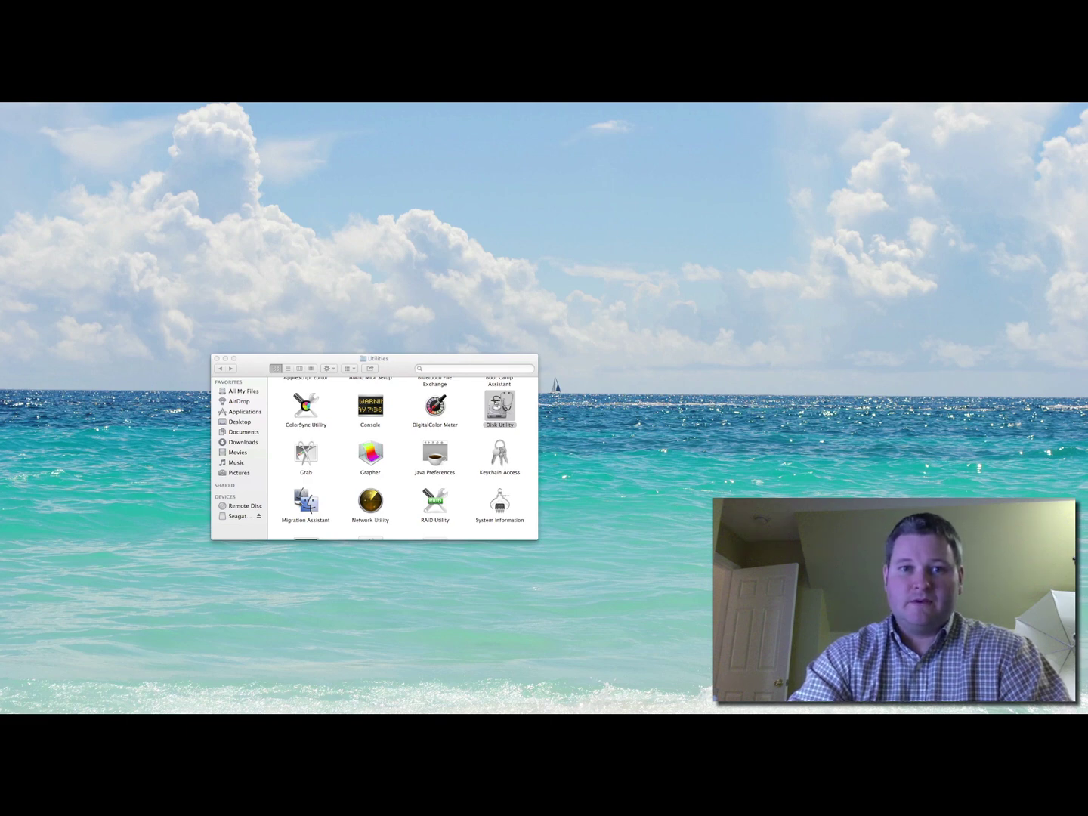
Select the 3 TB Seagate disk and inspect its single NTFS partition layout.
mouse_move(262, 107)
mouse_down()
mouse_move(468, 204)
mouse_move(328, 289)
mouse_move(256, 308)
mouse_move(262, 295)
mouse_up()
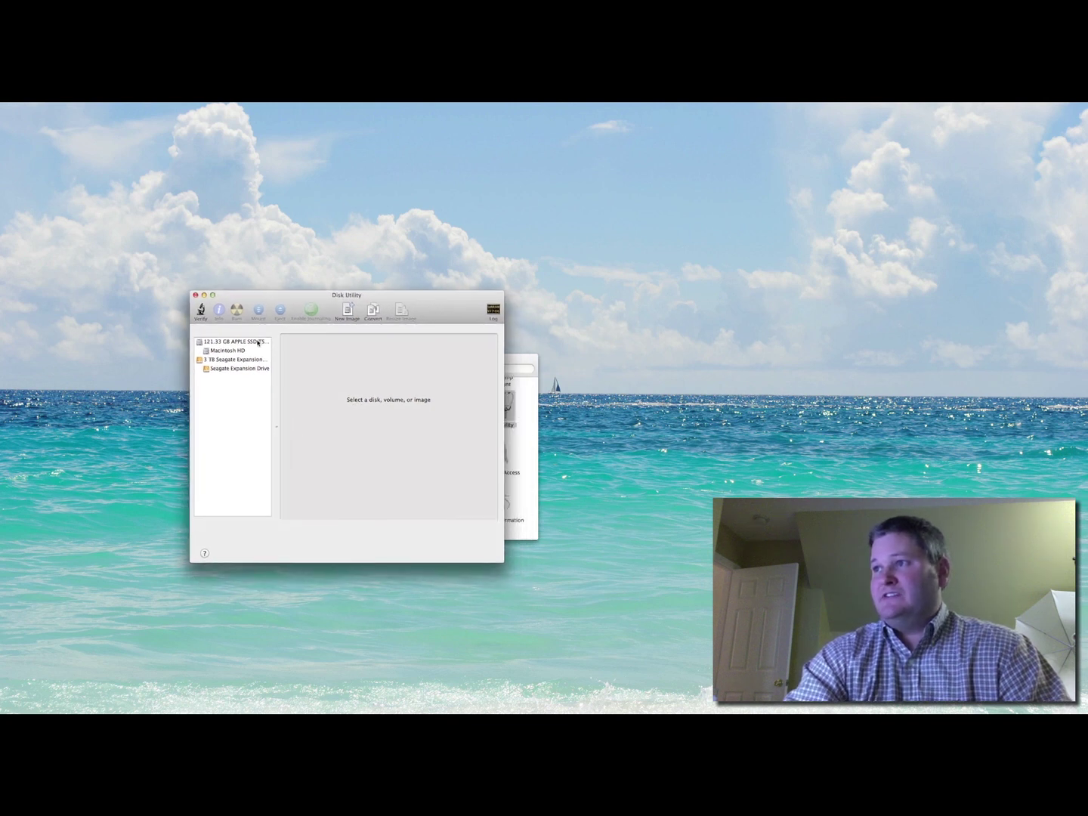
click(240, 362)
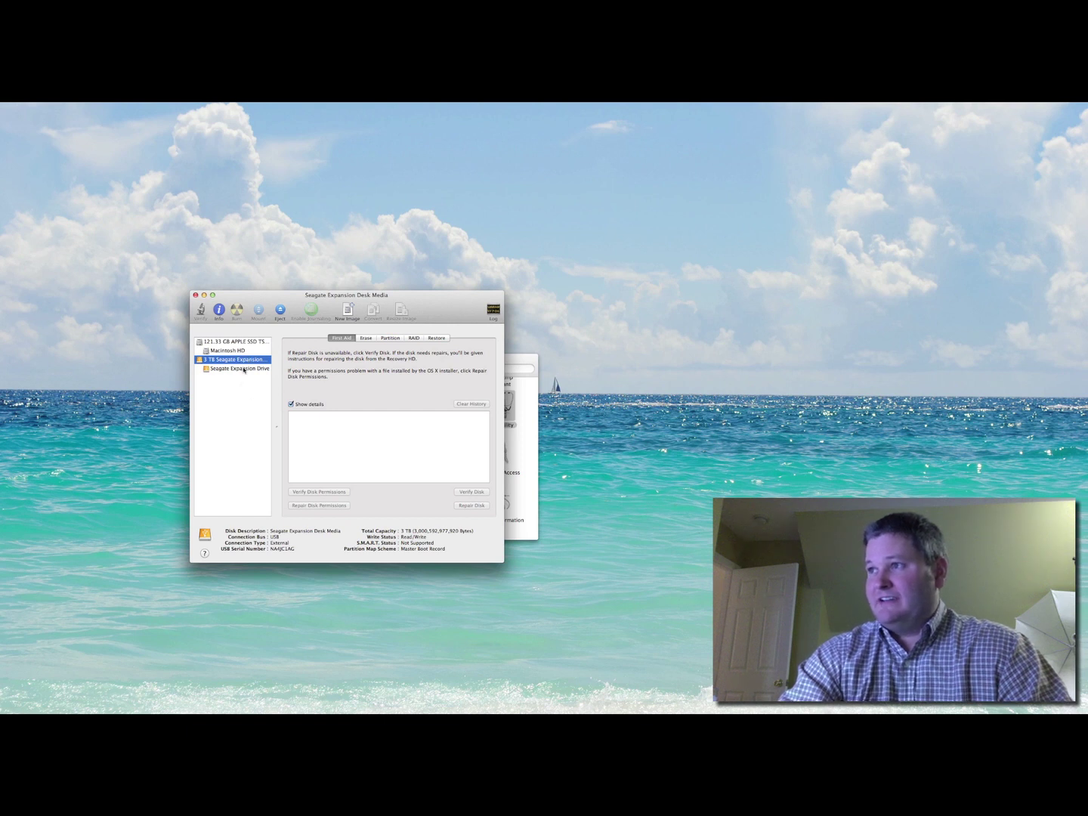
click(243, 369)
click(243, 361)
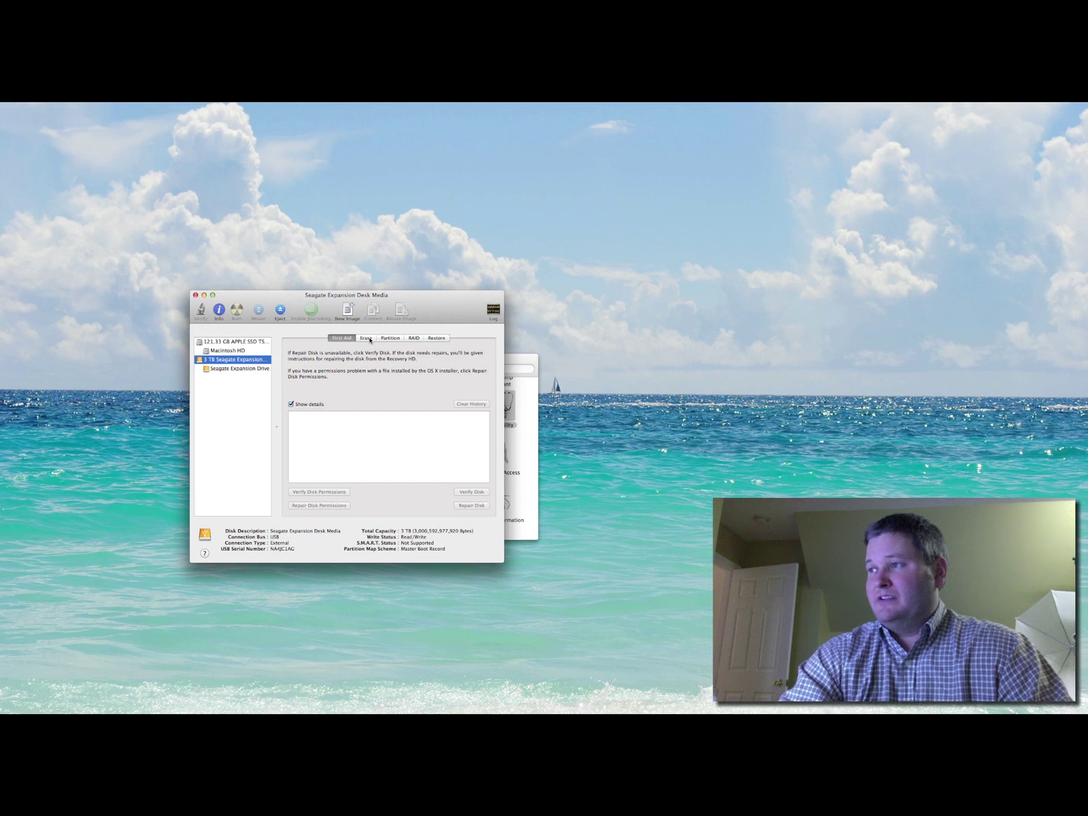
click(397, 338)
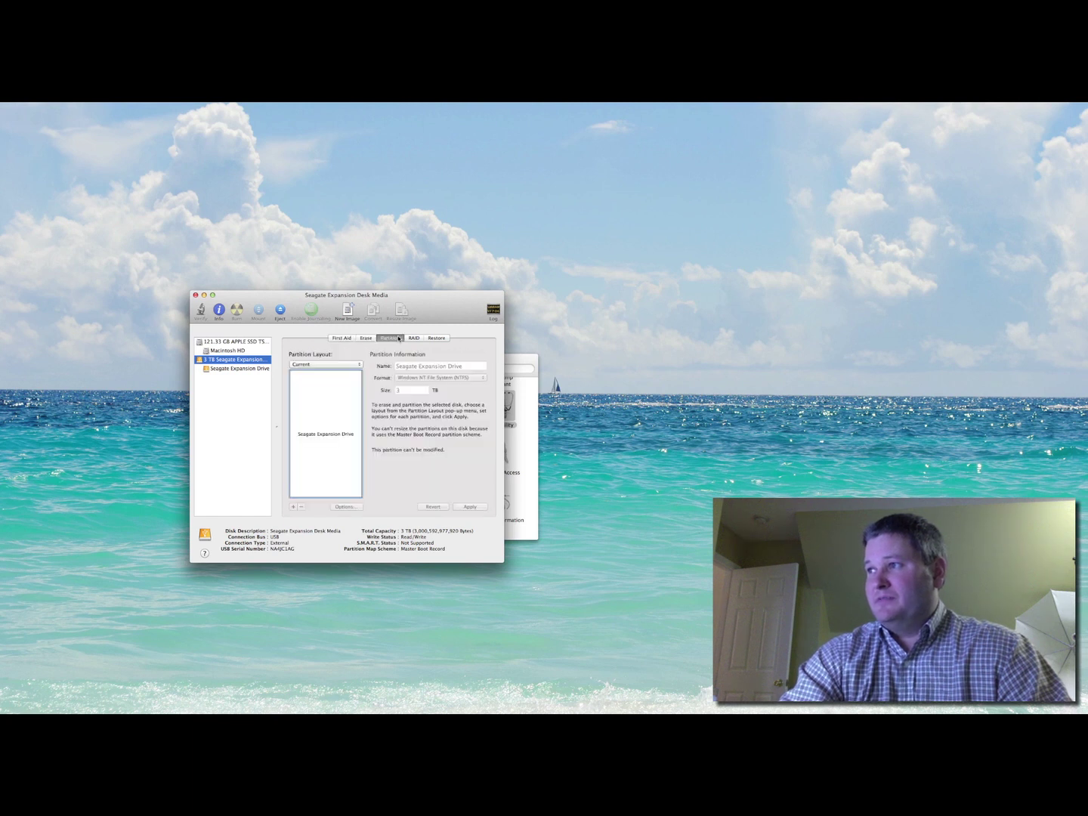
Set the Seagate disk's erase format to Mac OS Extended (Journaled) and select the Untitled name.
click(365, 337)
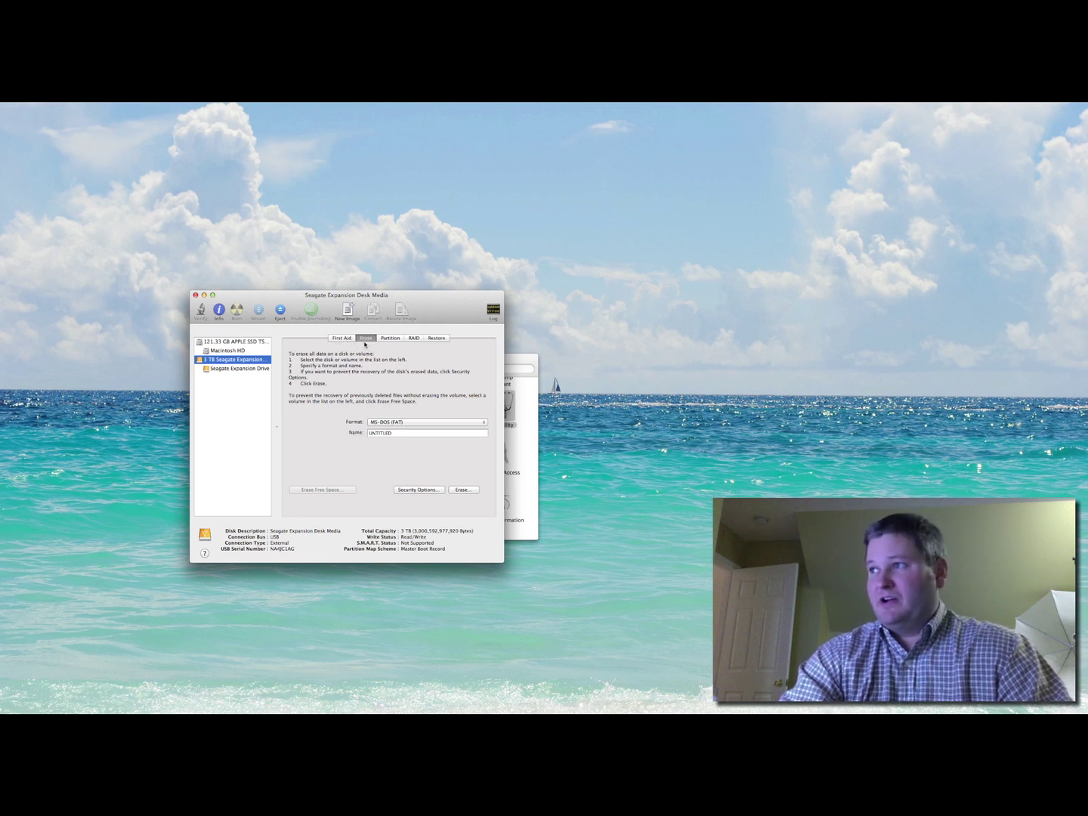
click(398, 423)
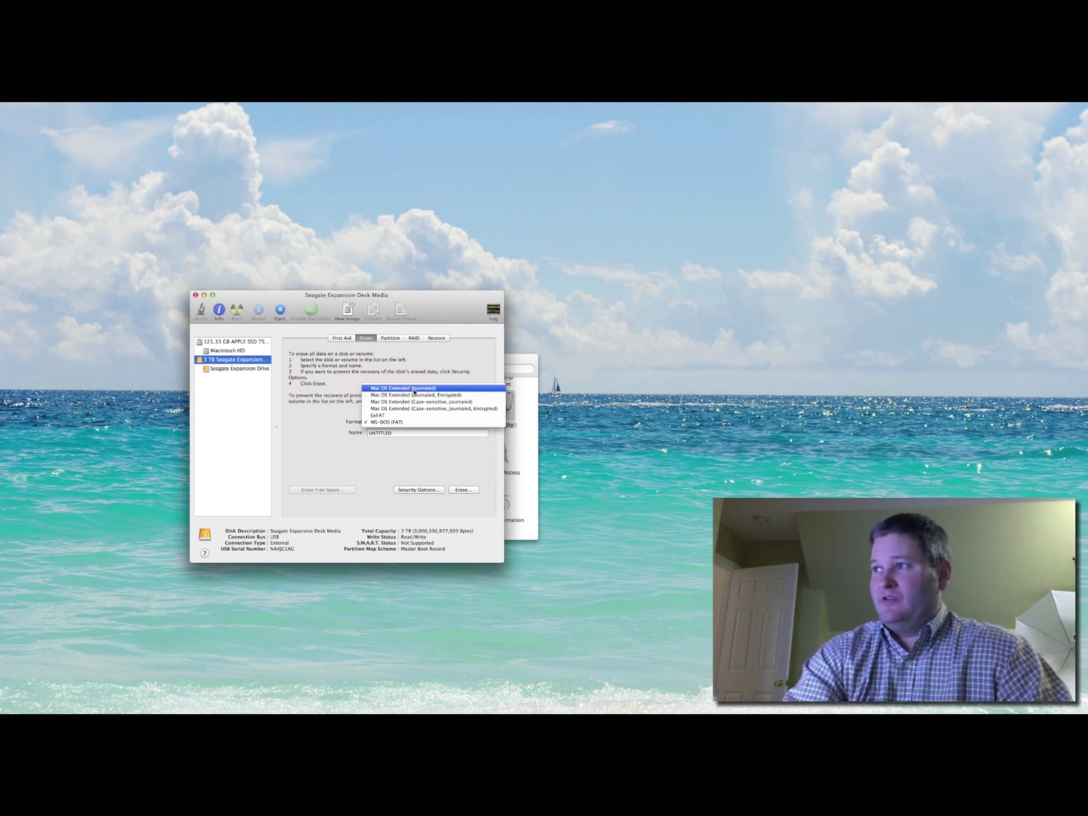
click(414, 391)
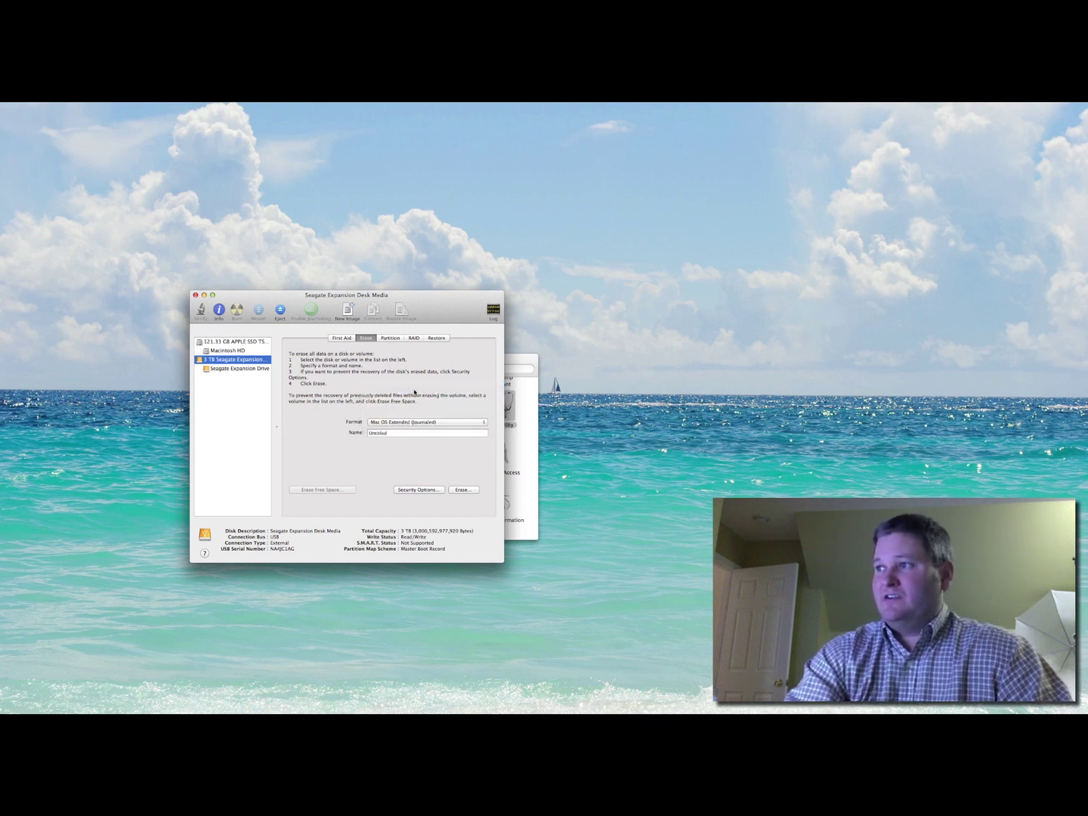
double_click(402, 436)
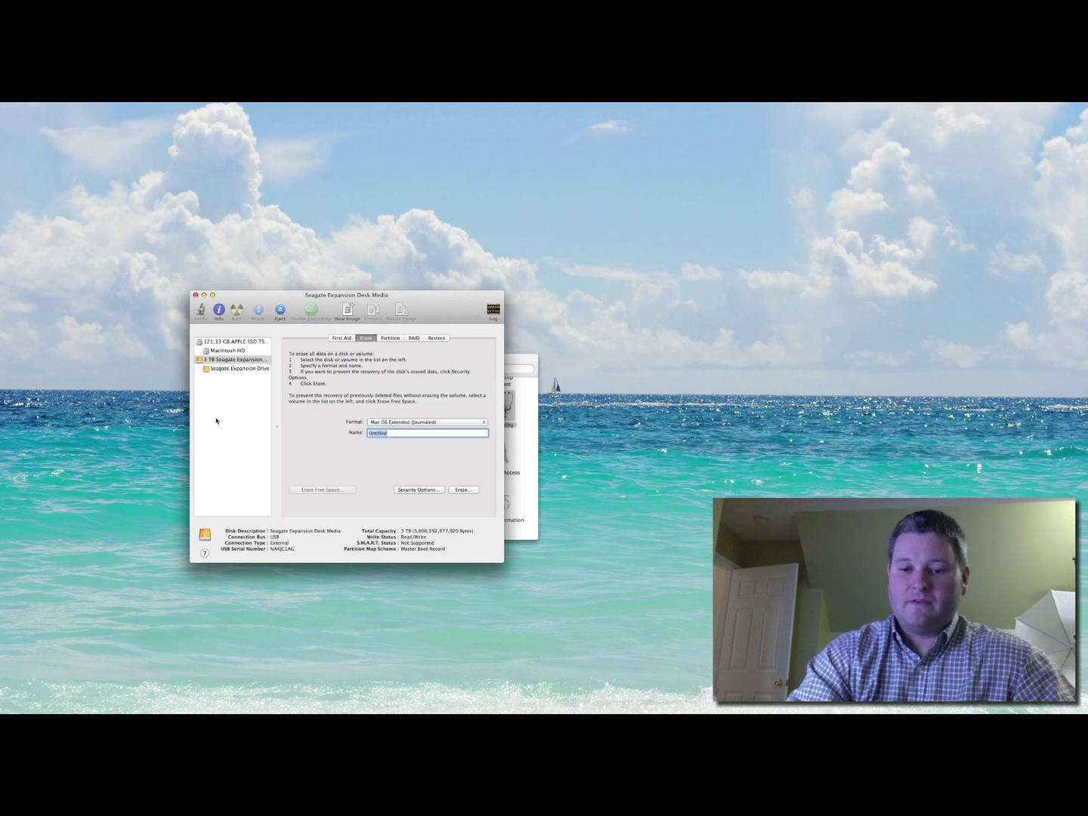
Replace the volume name Untitled with ThreeTerabyteBeast.
text(N)
key(BackSpace)
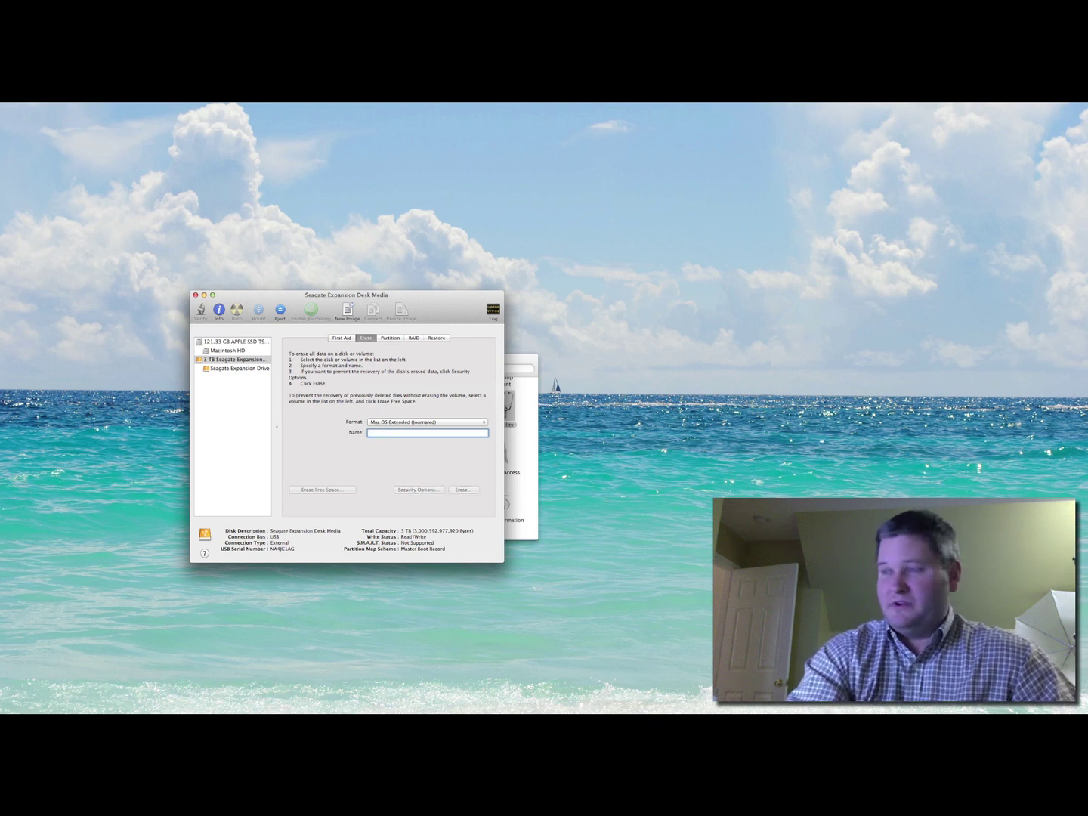
text(ThreeT)
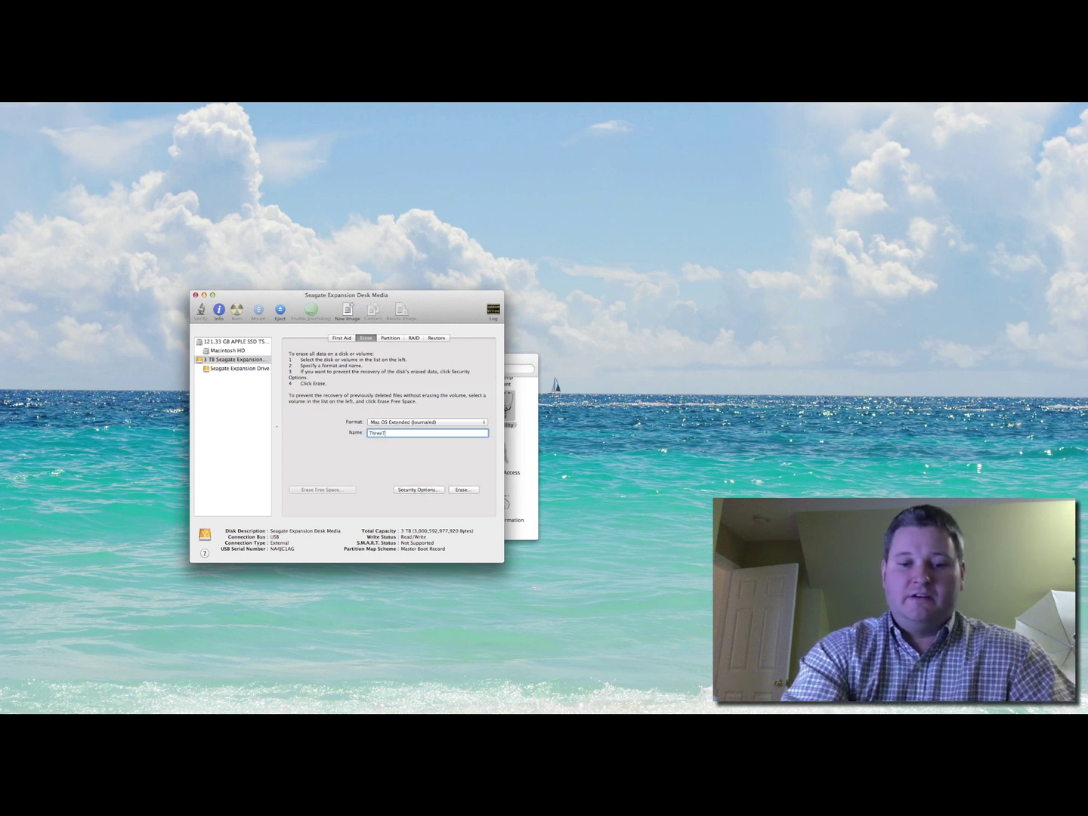
text(era)
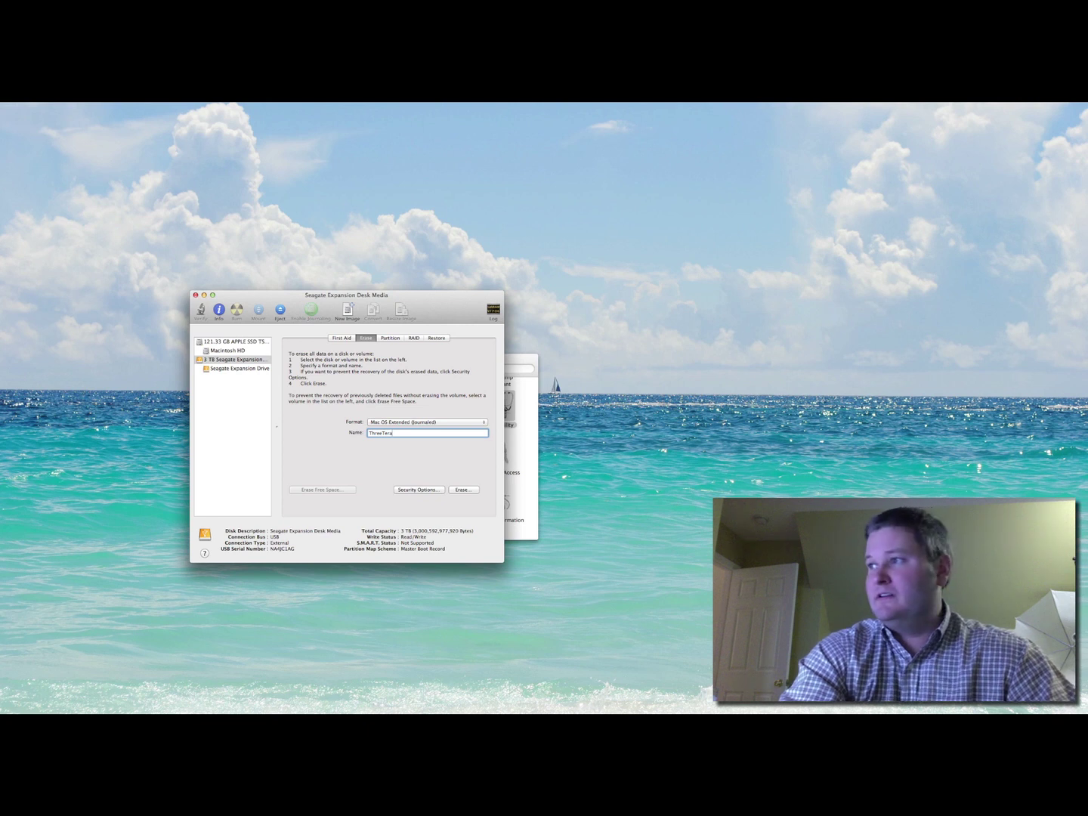
text(byte)
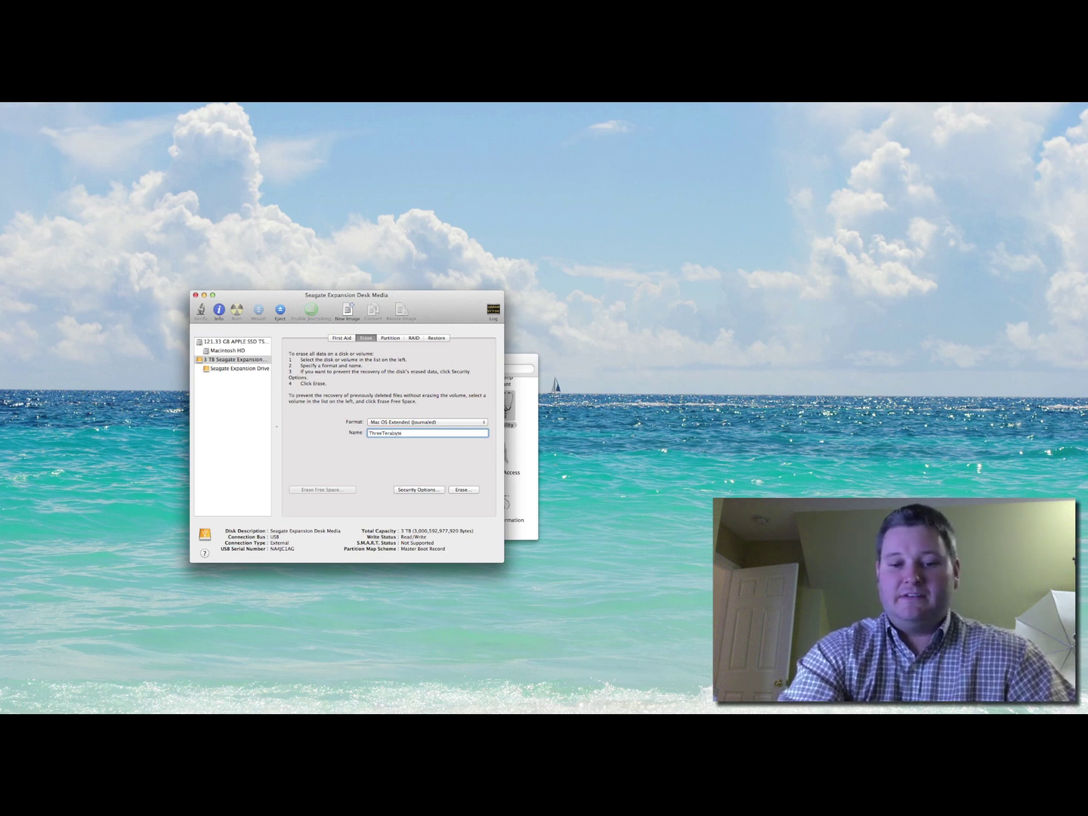
text(Beast)
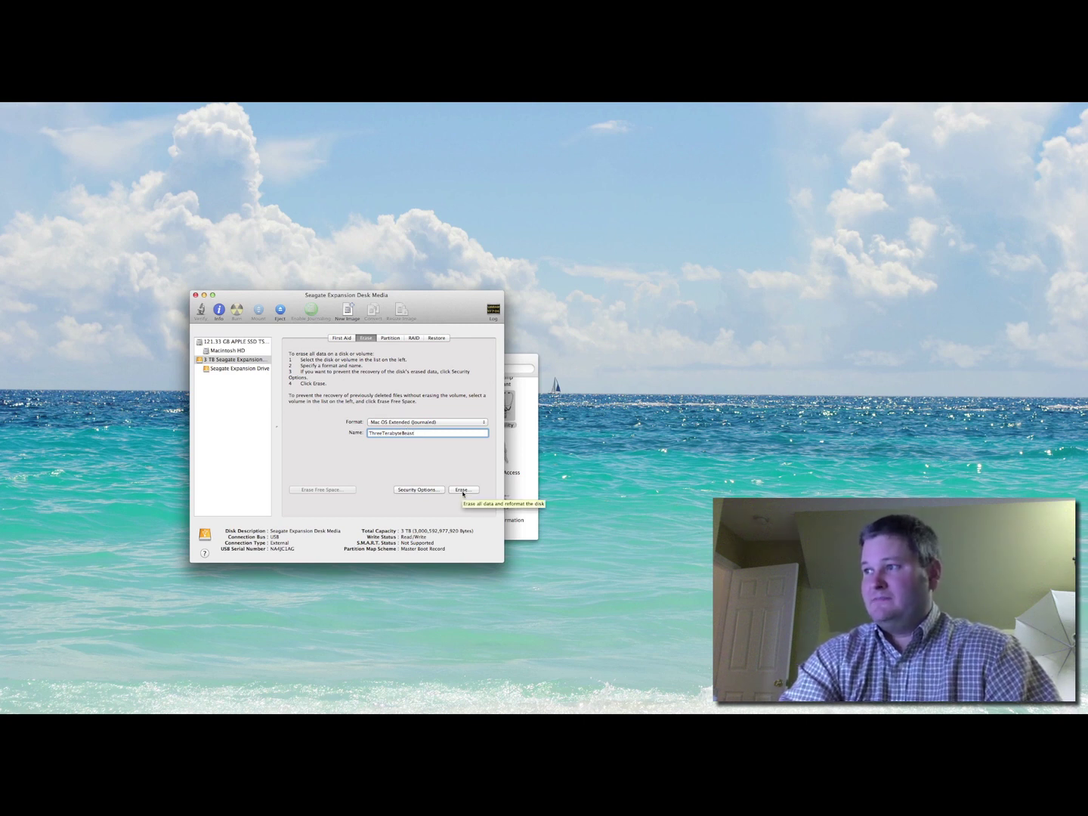
Erase the 3 TB Seagate disk as ThreeTerabyteBeast, confirming the erase.
click(463, 490)
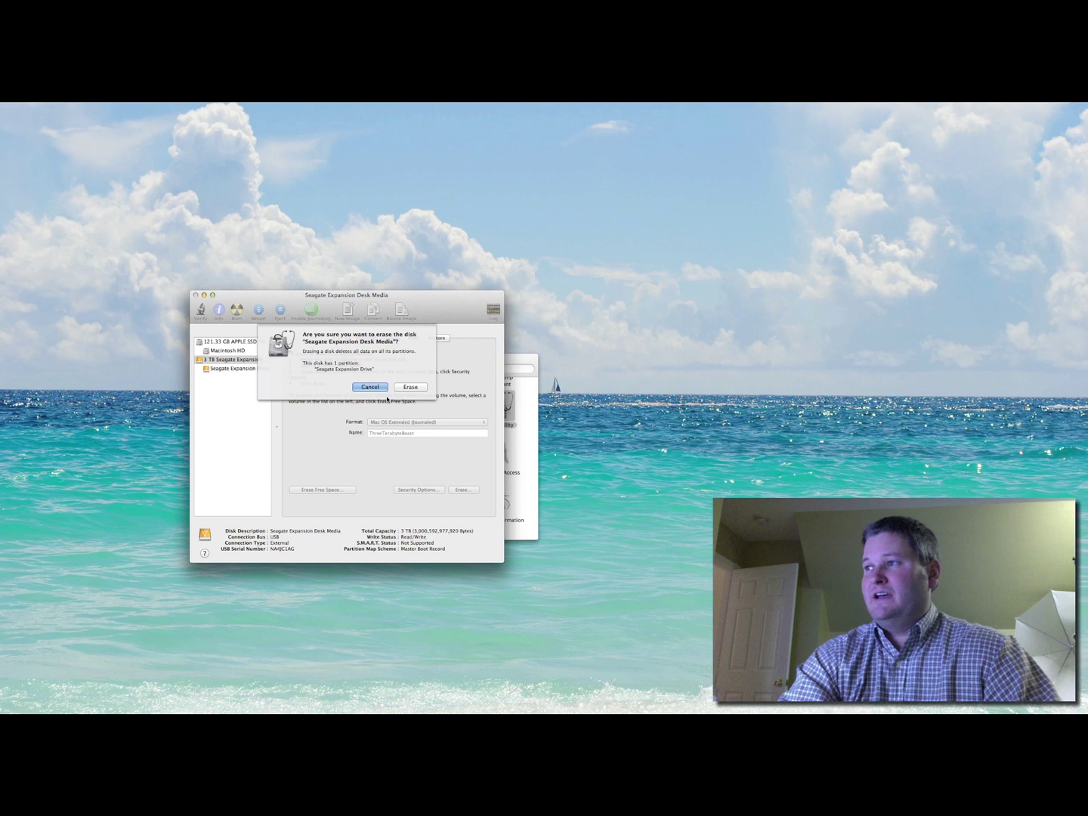
click(410, 389)
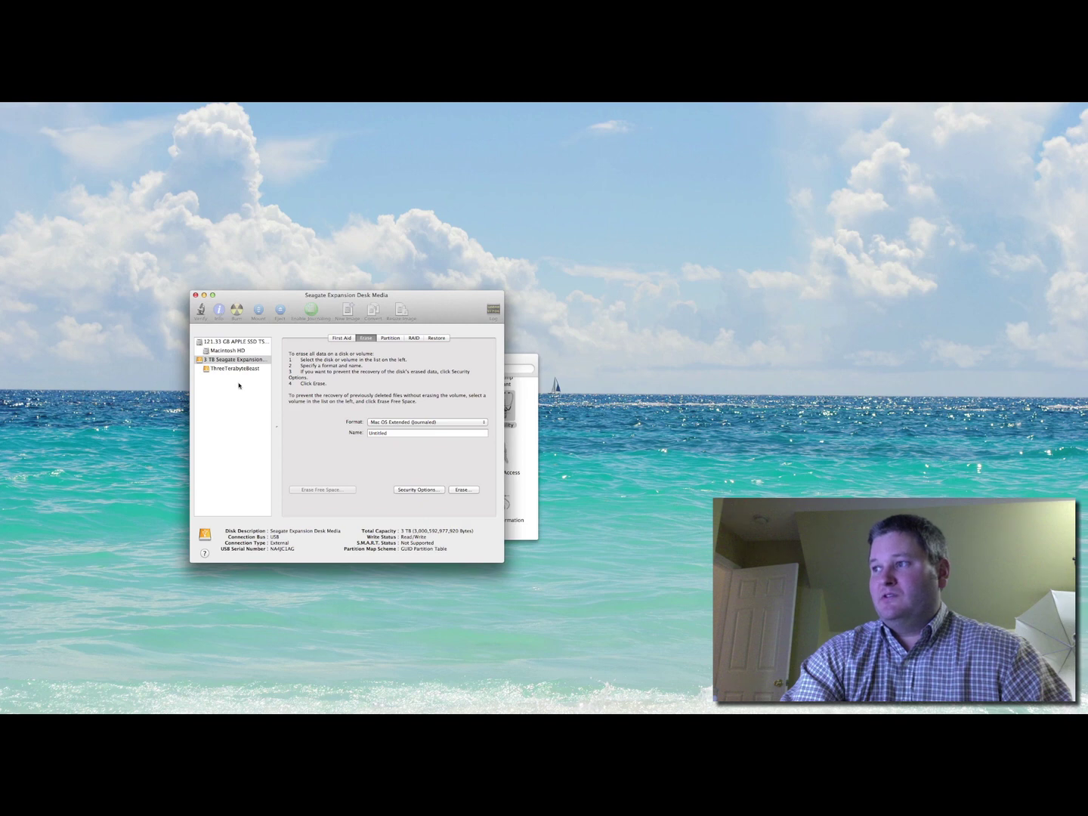
Close Disk Utility, open the empty ThreeTerabyteBeast drive, and choose Get Info for it.
click(196, 296)
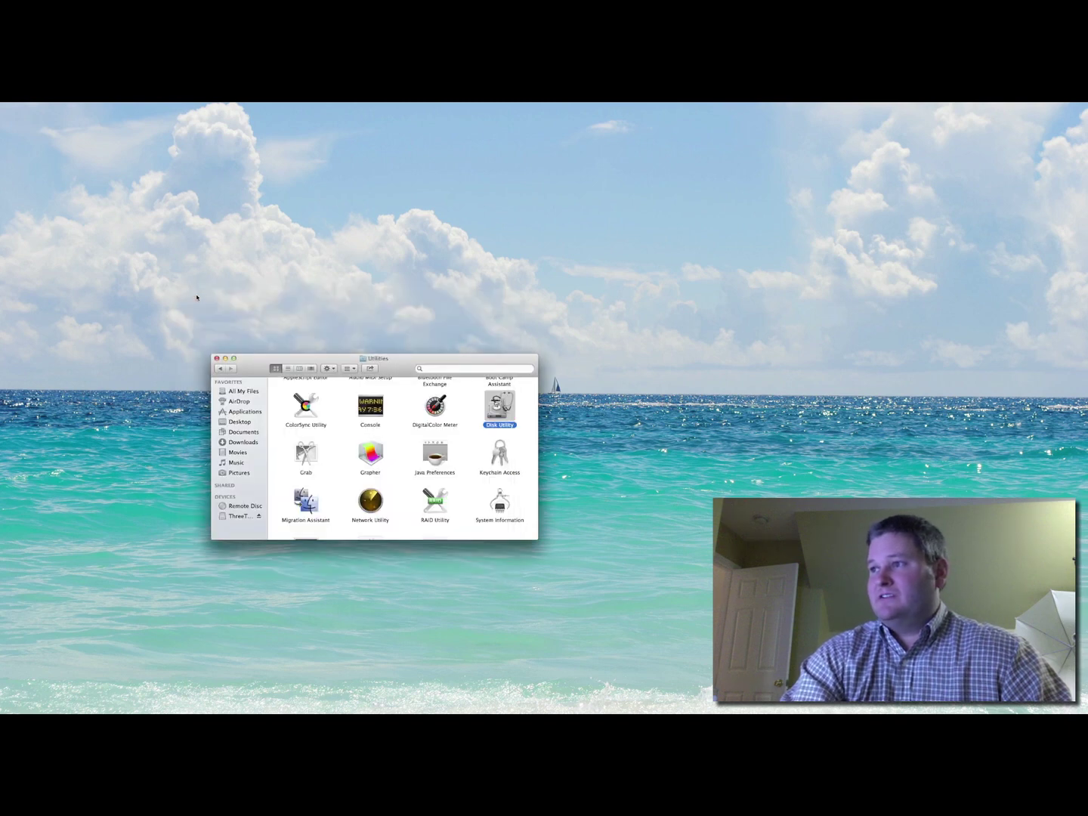
click(236, 516)
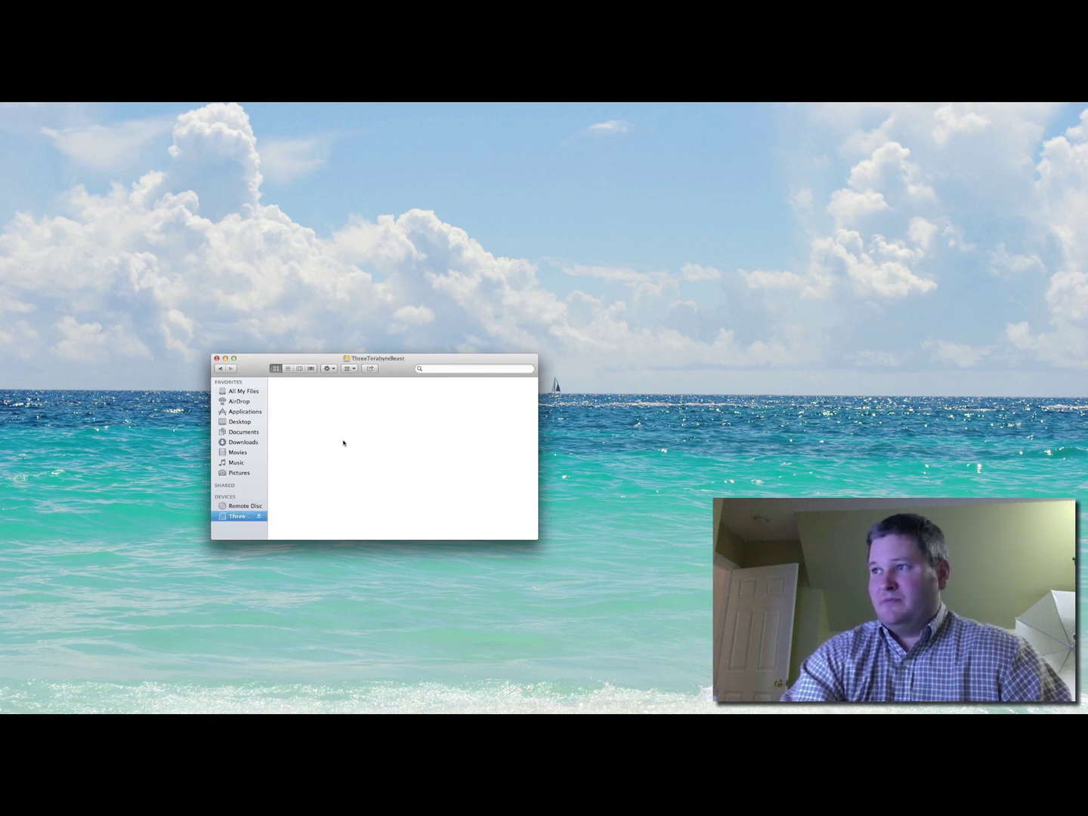
right_click(229, 518)
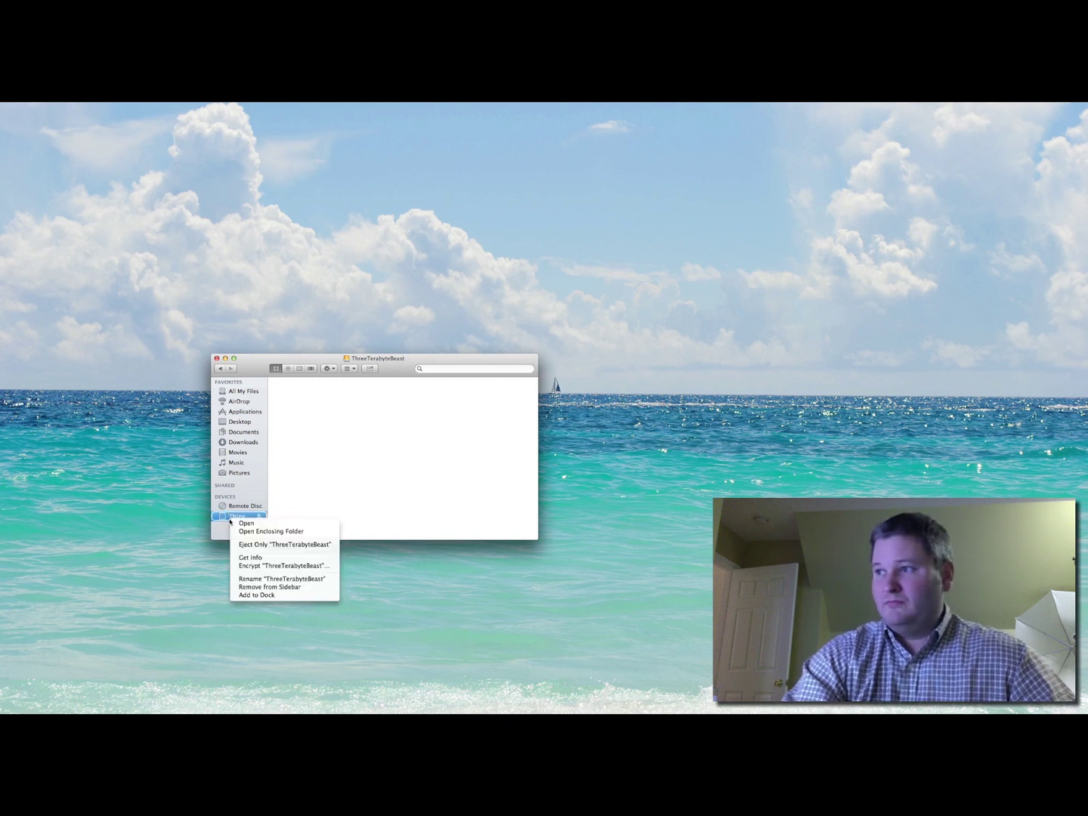
click(251, 557)
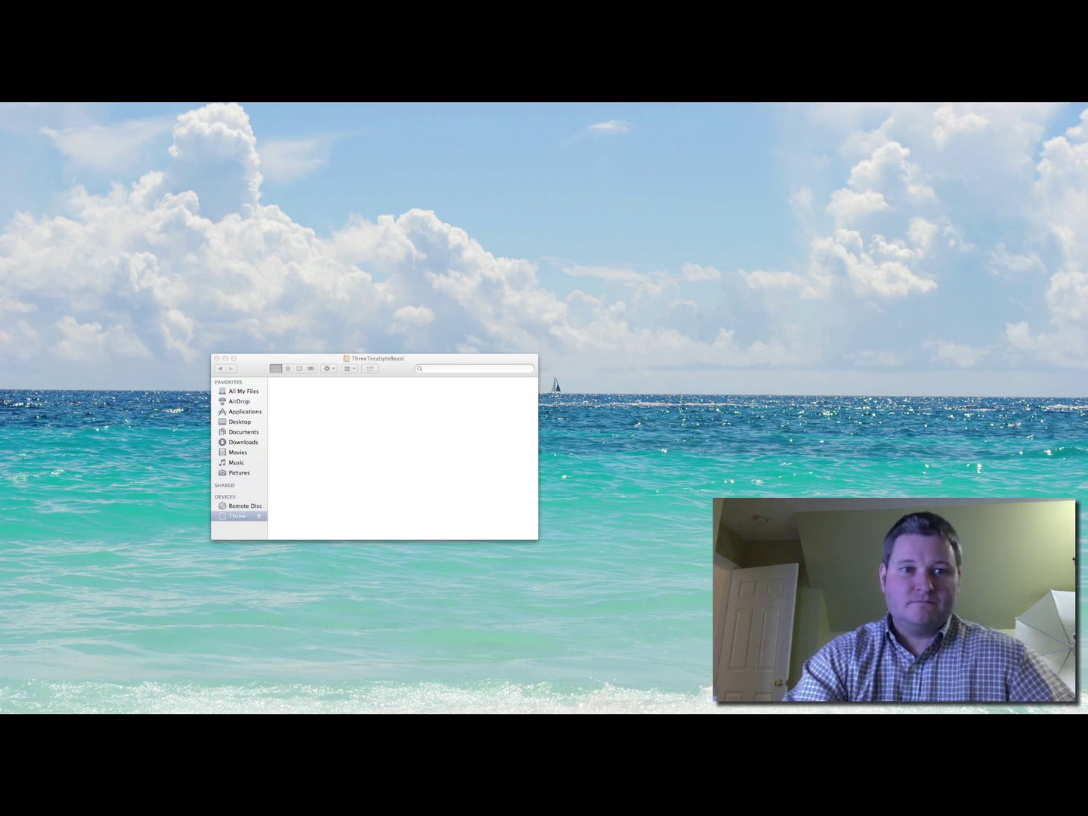
Show ThreeTerabyteBeast's info window beside the drive, confirming 3 TB Mac OS Extended (Journaled).
key(super+i)
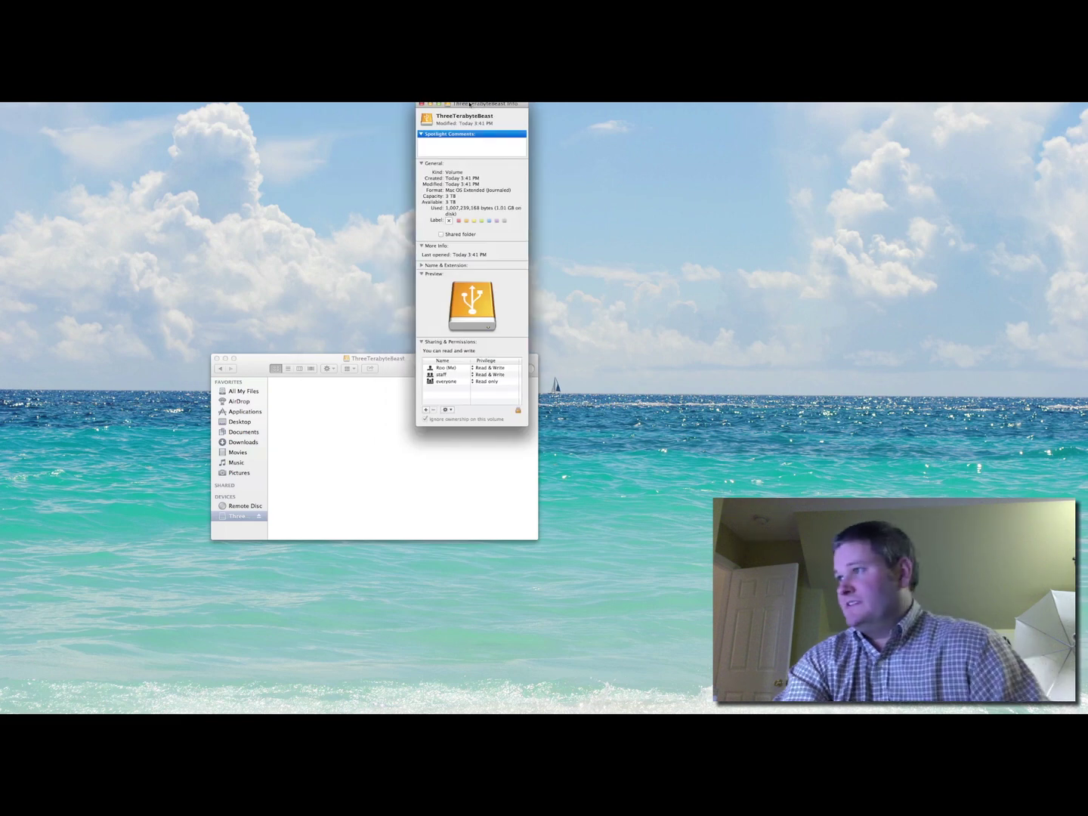
drag(469, 105, 458, 234)
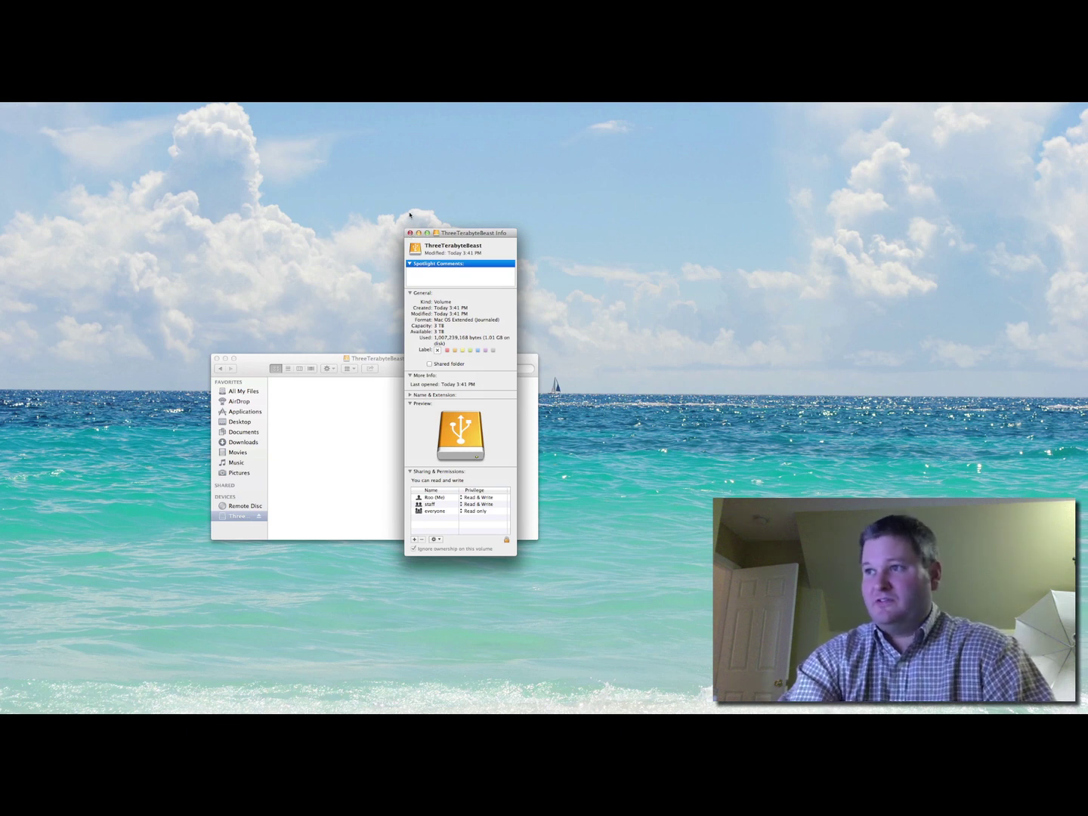
drag(442, 234, 609, 256)
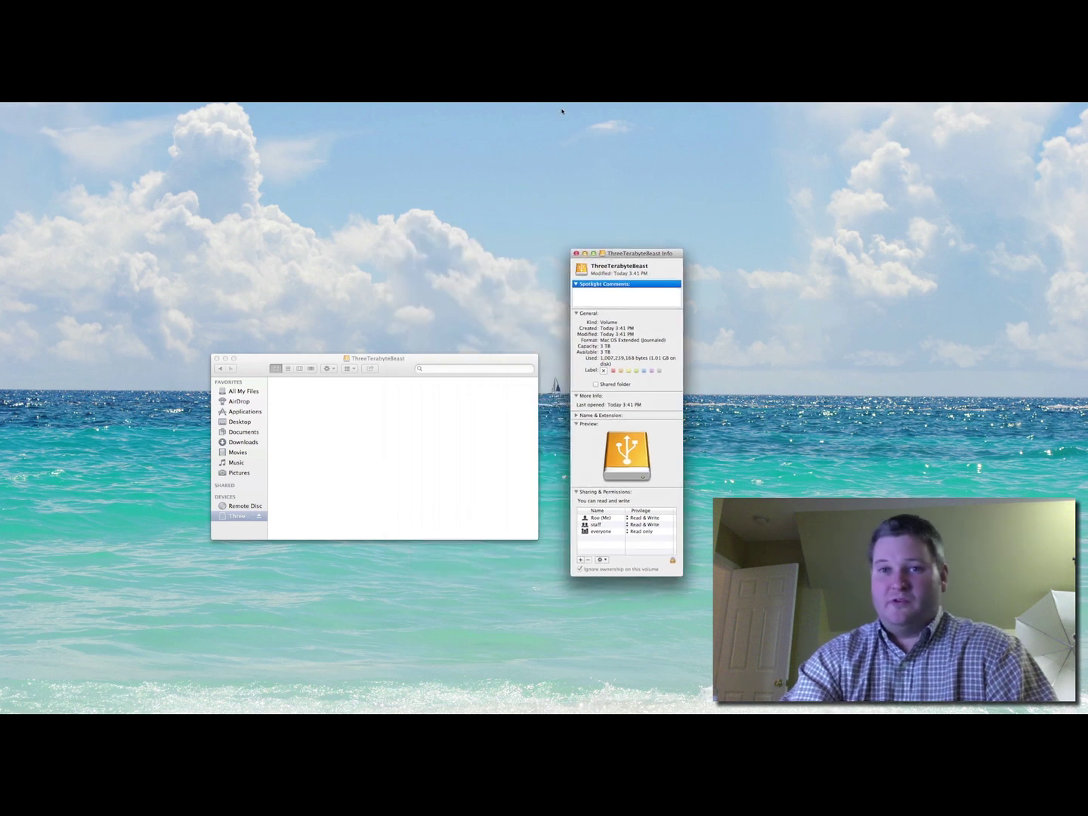